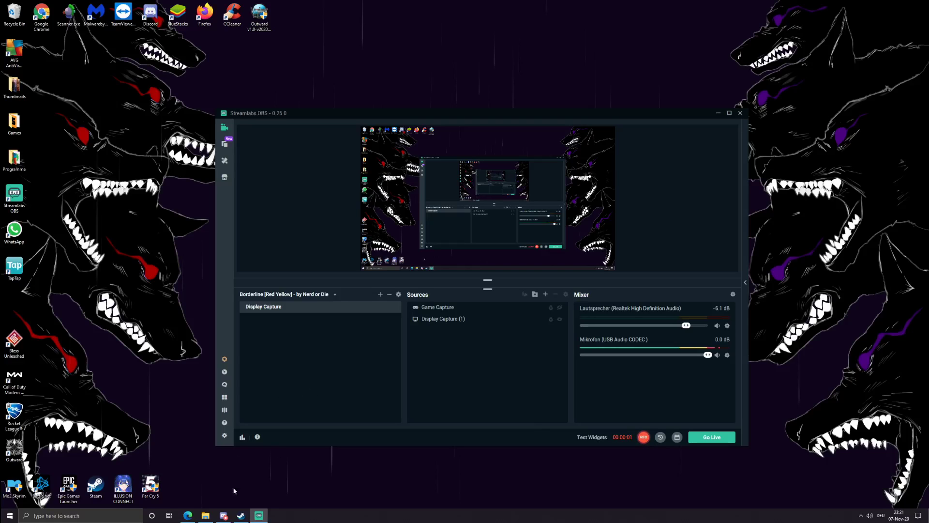
- Minimize and restore Streamlabs OBS, then glance at the scene collections list
left_click(259, 516)
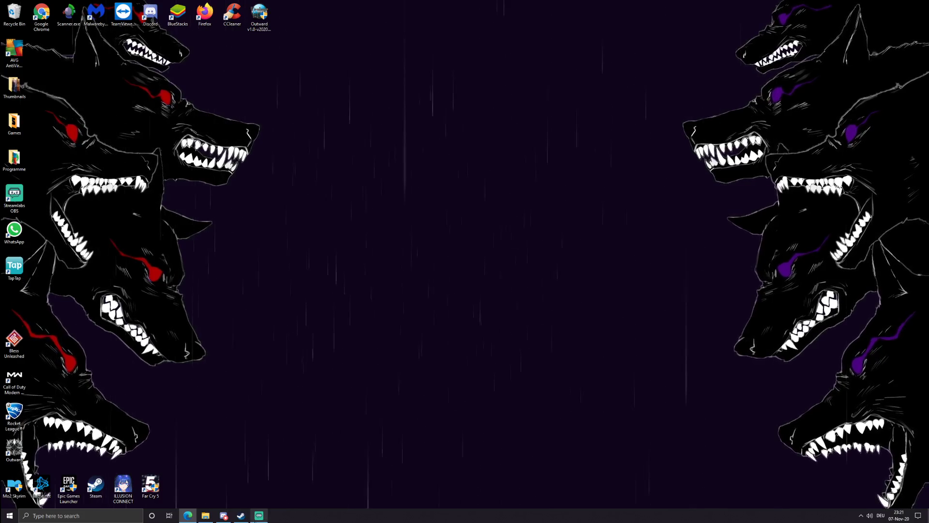
mouse_move(259, 516)
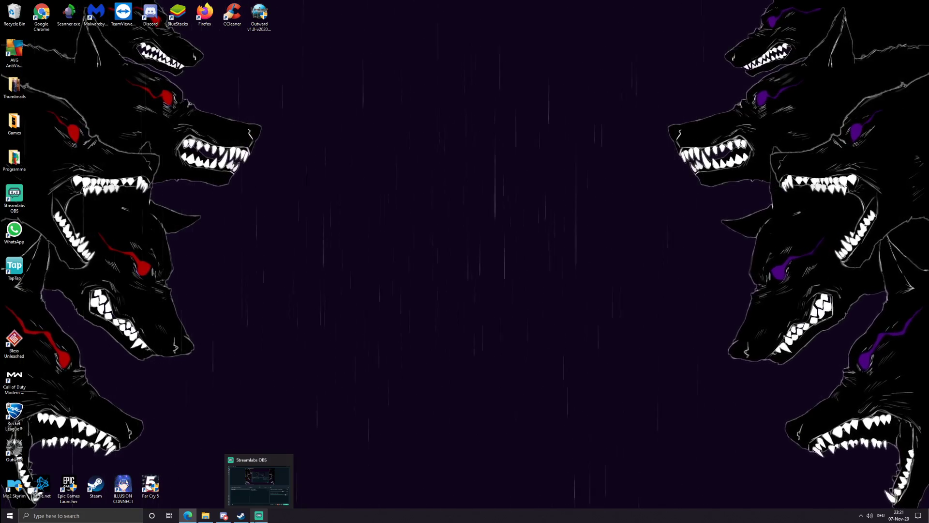
left_click(259, 482)
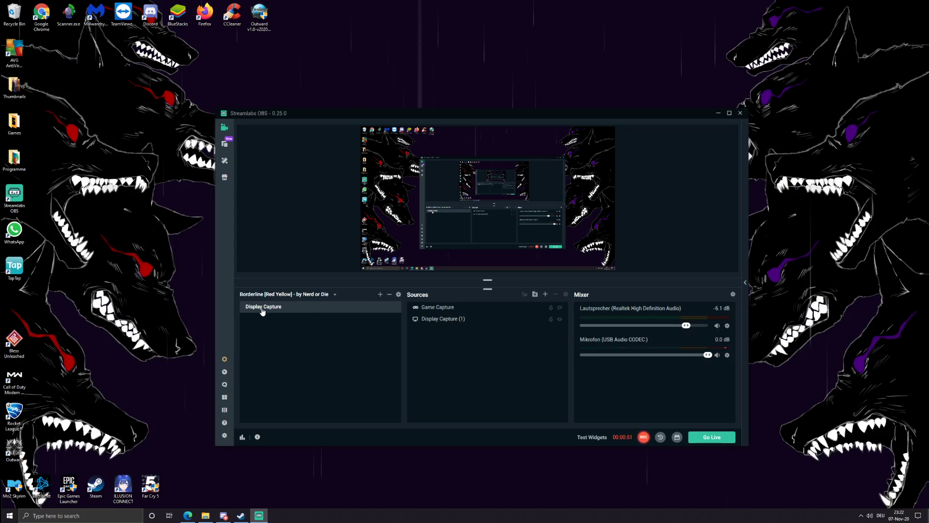
left_click(311, 297)
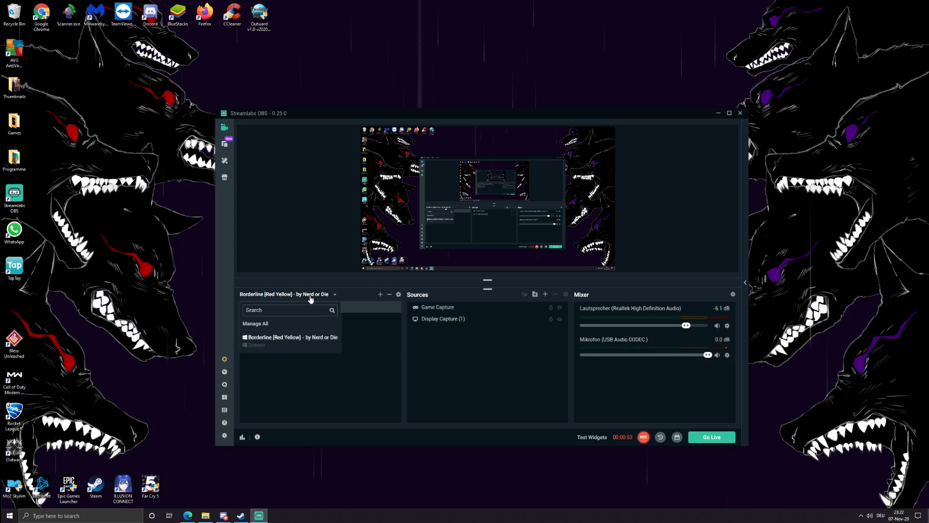
left_click(365, 352)
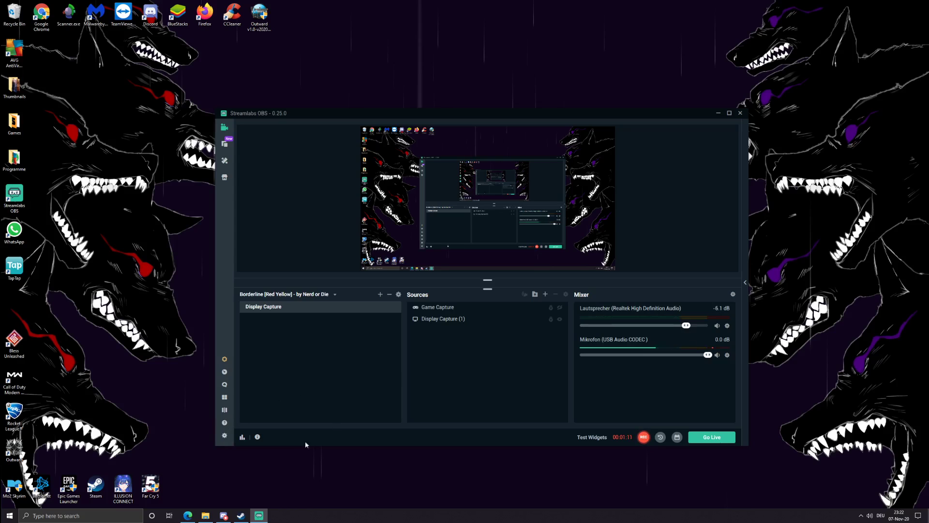
- Open Settings in an enlarged window and show the Stream destinations with YouTube logged in
left_click(224, 435)
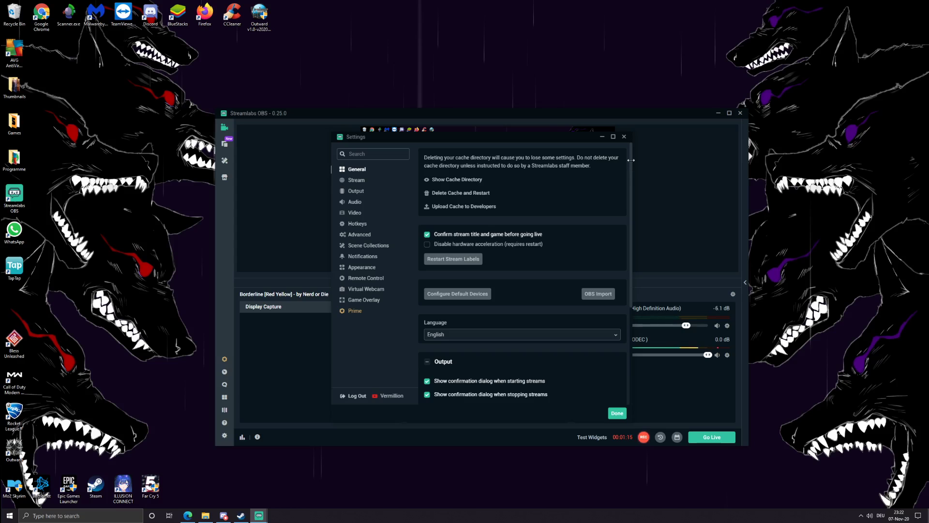
left_click_drag(630, 132, 690, 94)
left_click_drag(554, 101, 551, 120)
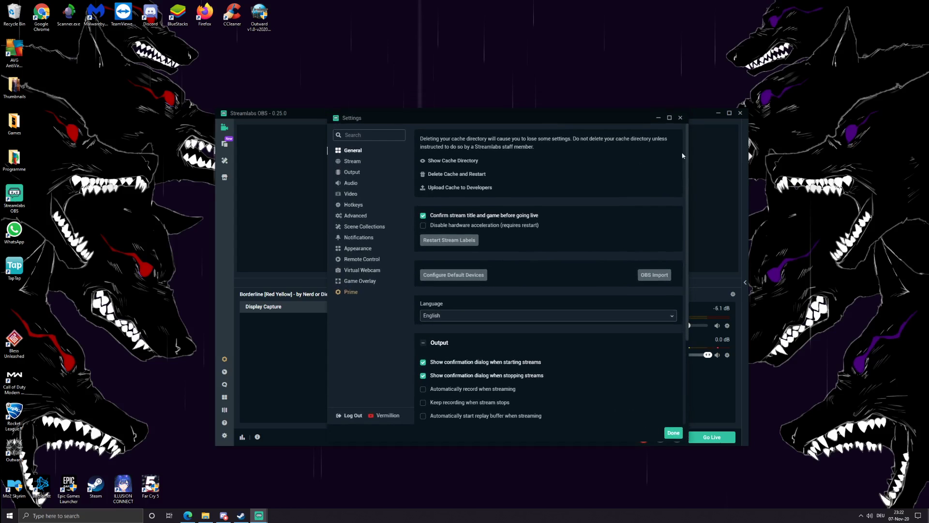
left_click_drag(687, 147, 674, 239)
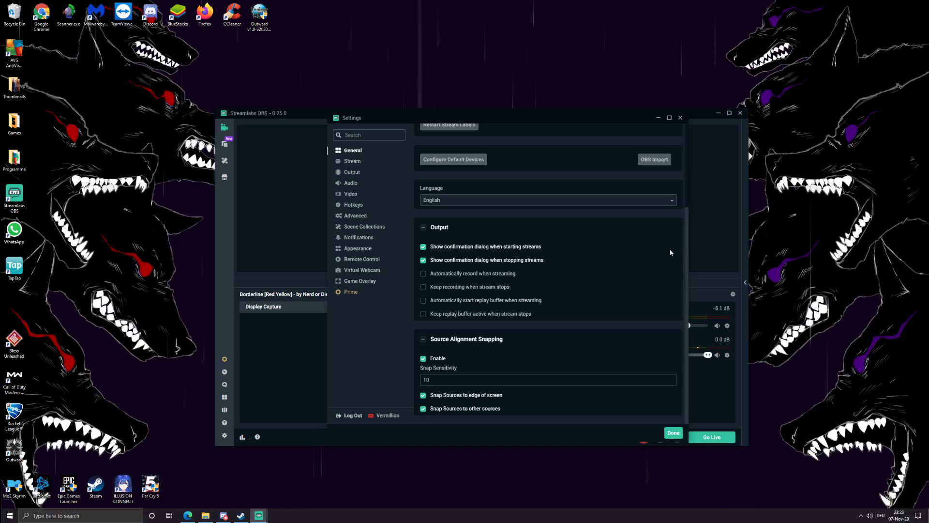
left_click(353, 161)
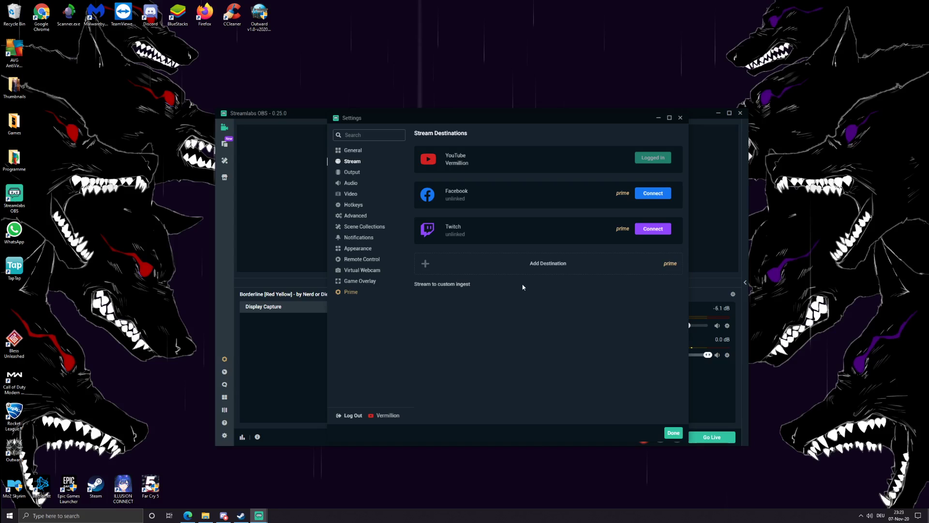
- Review Output settings: streaming bitrate, recordings to D:\OBS Videos as mp4, and replay buffer
left_click(353, 174)
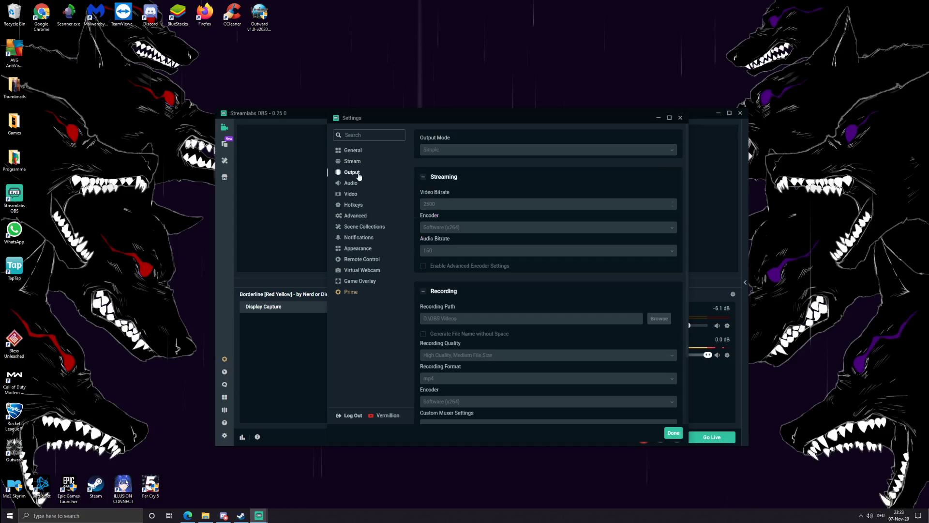
mouse_move(685, 154)
left_mouse_down()
mouse_move(681, 163)
mouse_move(684, 151)
left_mouse_up()
scroll(529, 201, "down", 1)
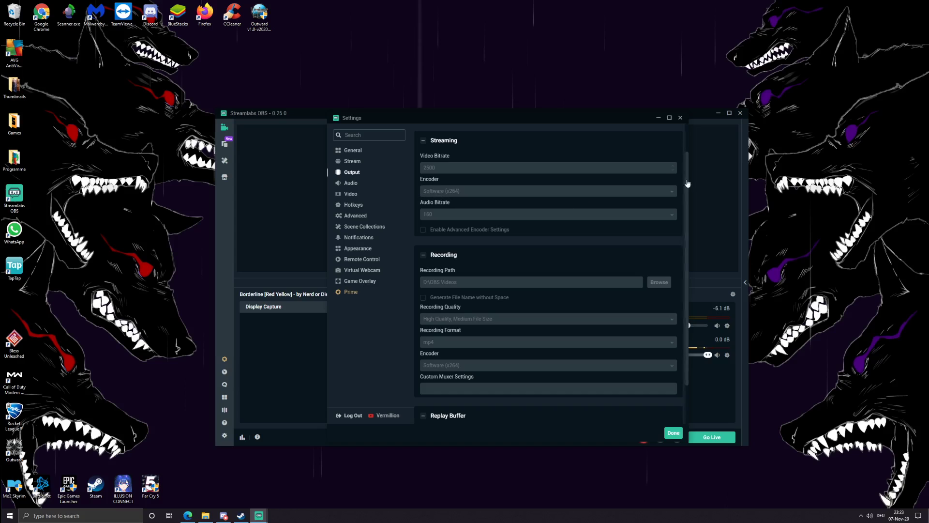
scroll(687, 181, "down", 1)
scroll(687, 181, "down", 3)
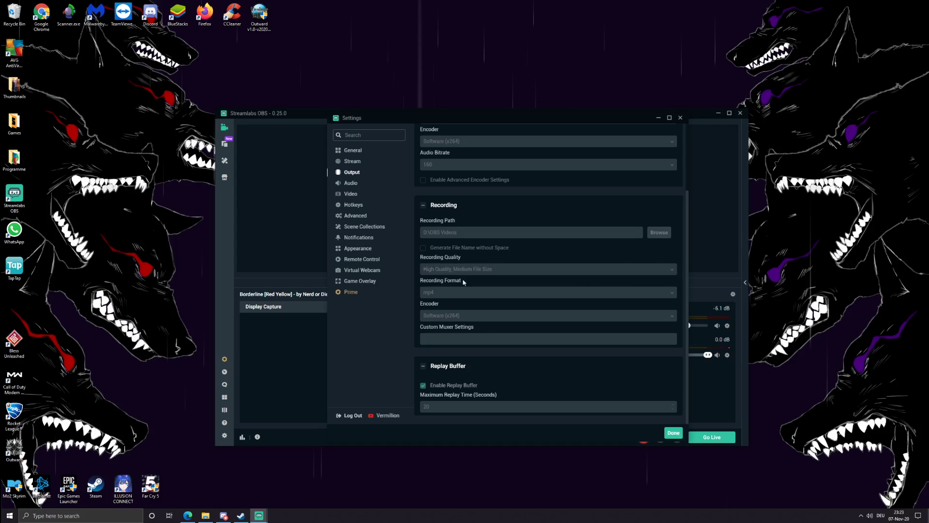
- Check the four recordings and their size in D:\OBS Videos, then minimize the folder
left_click(205, 514)
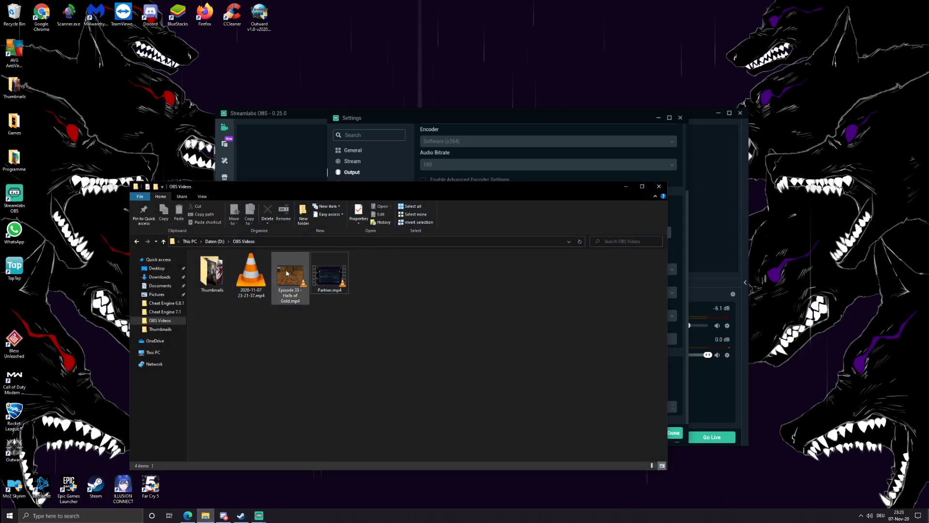
mouse_move(286, 273)
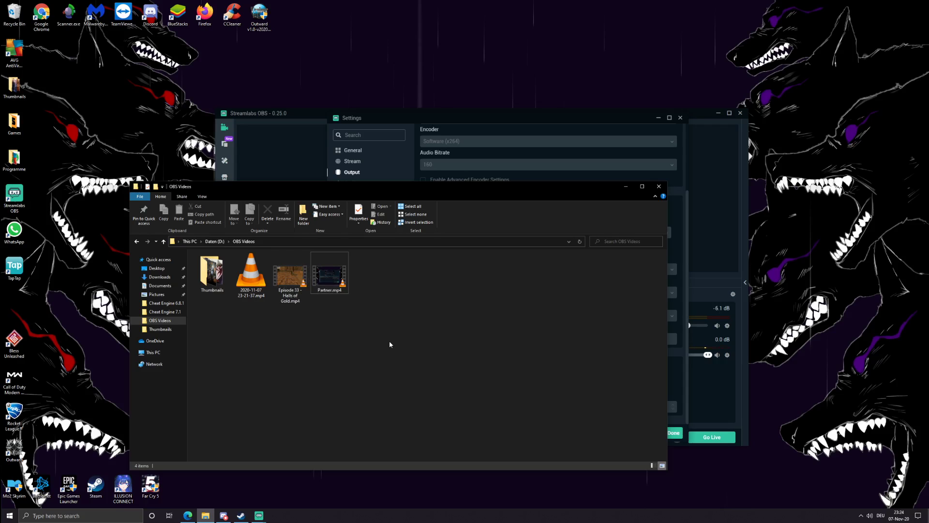
left_click(625, 187)
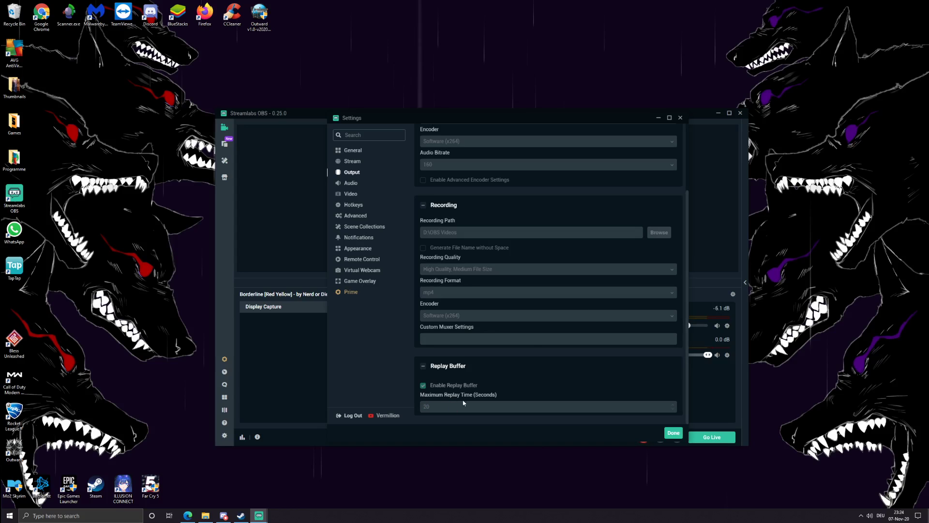
- Review the Audio devices beside the mixer, then show Video settings at 1920x1080, 30 FPS
left_click(358, 187)
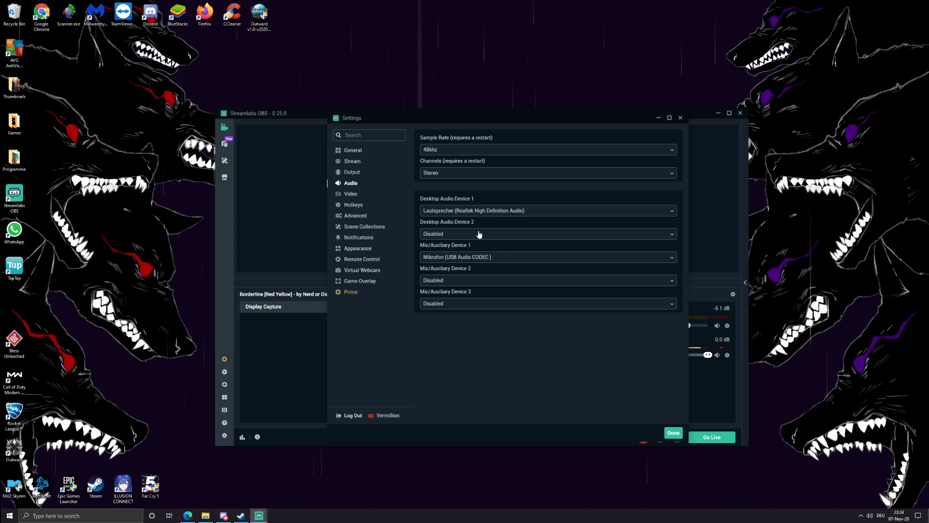
left_click_drag(498, 119, 315, 134)
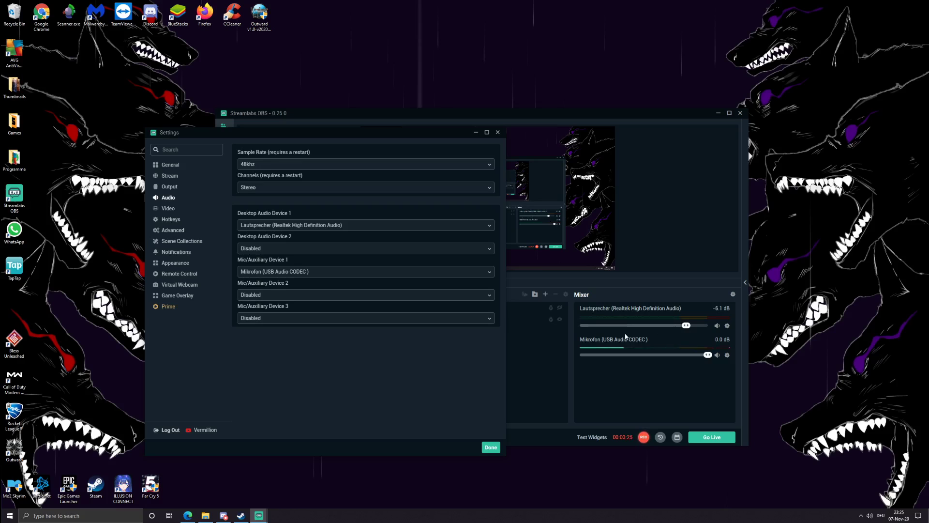
left_click_drag(287, 134, 347, 167)
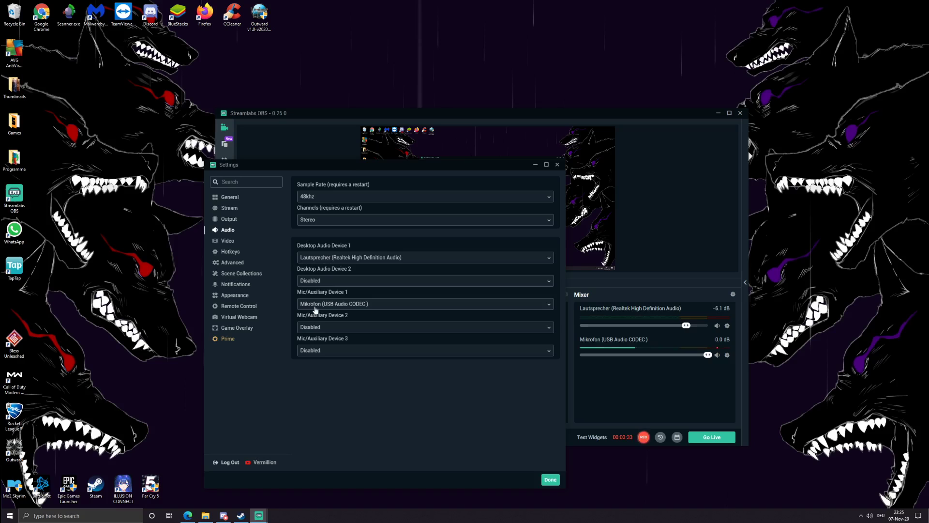
left_click_drag(321, 170, 357, 167)
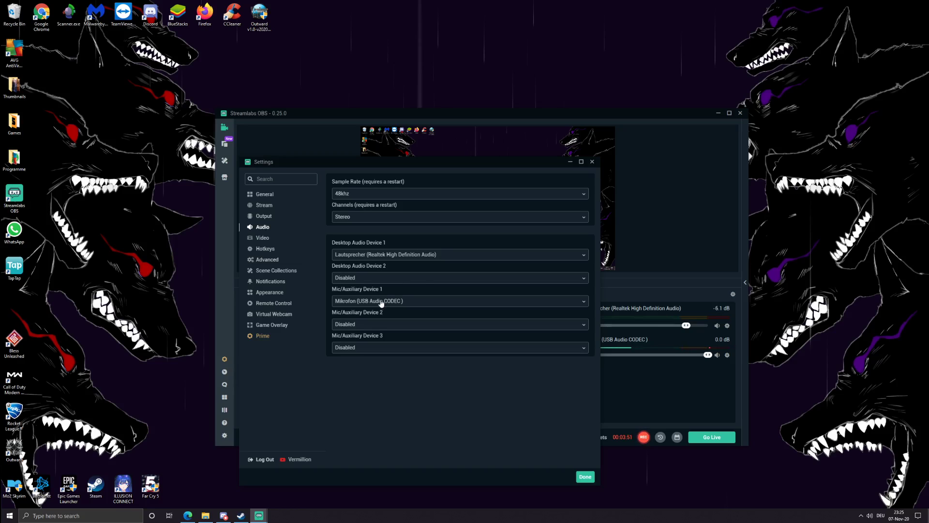
left_click(266, 239)
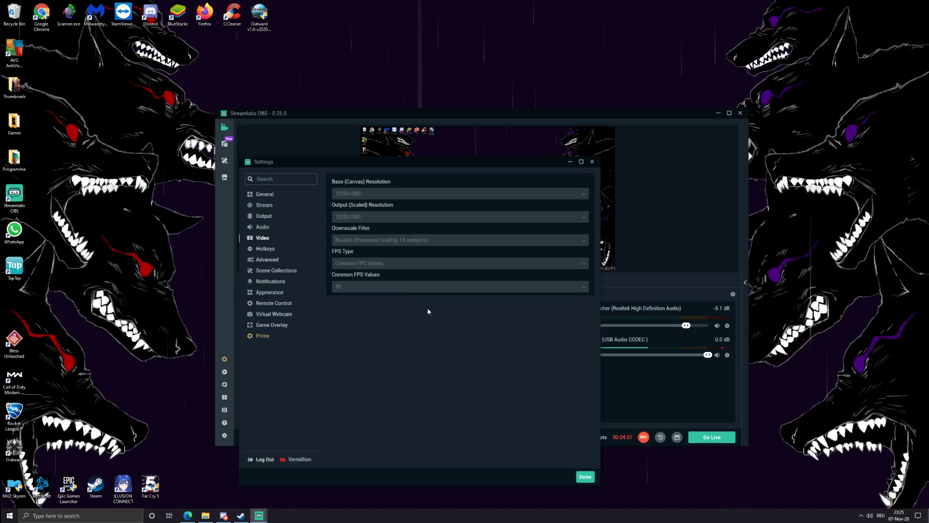
- Clear the F2 and End hotkeys from Start Recording and Stop Recording
left_click(265, 250)
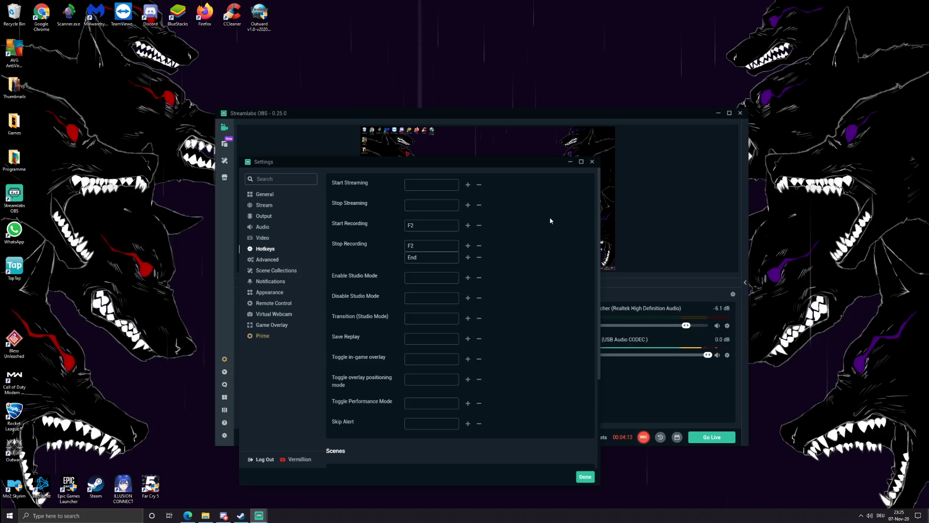
left_click(479, 226)
left_click(479, 257)
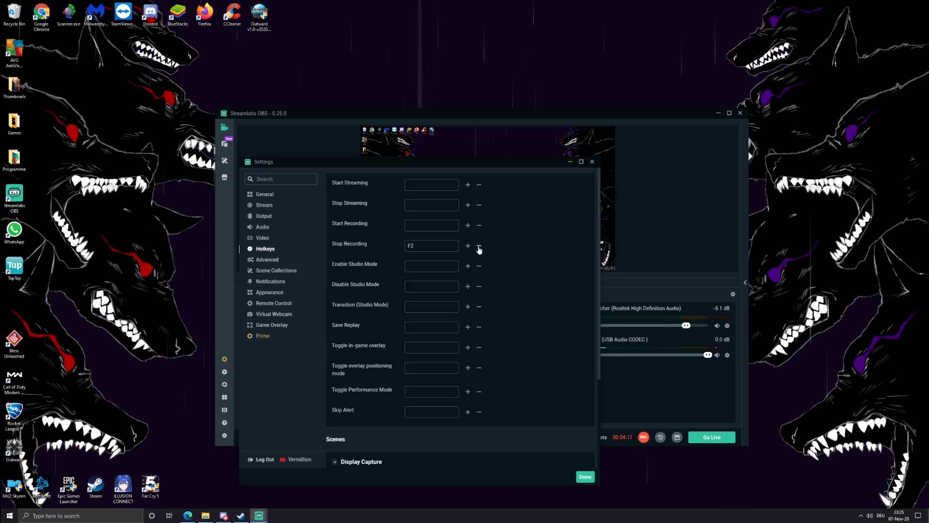
left_click(480, 246)
scroll(522, 298, "down", 3)
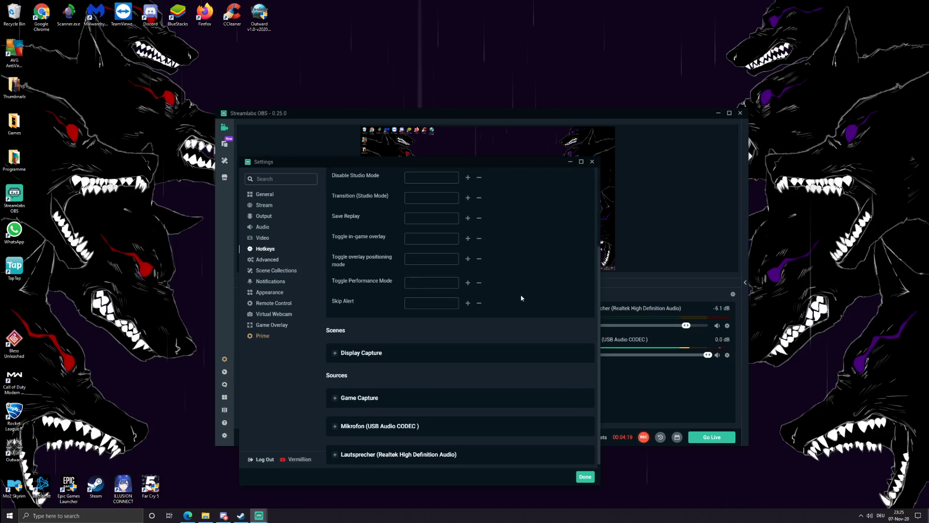
scroll(522, 298, "up", 3)
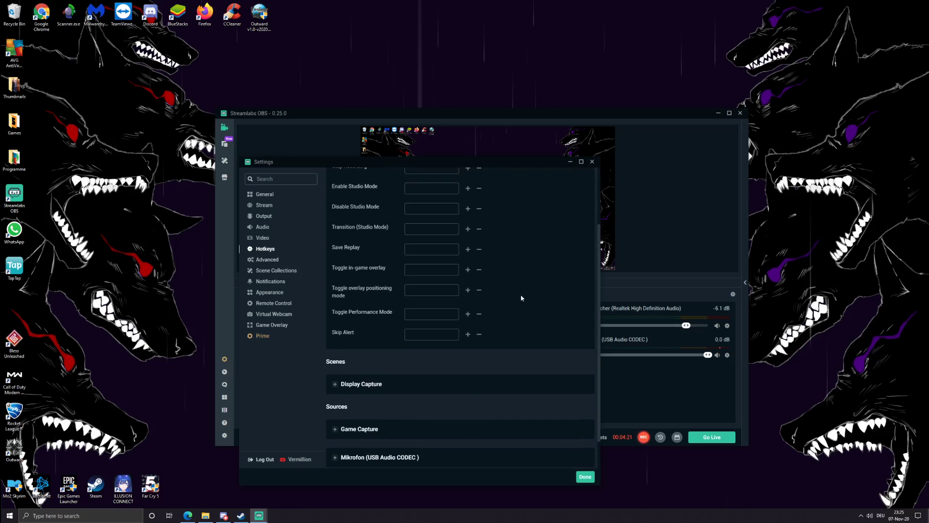
scroll(522, 298, "down", 3)
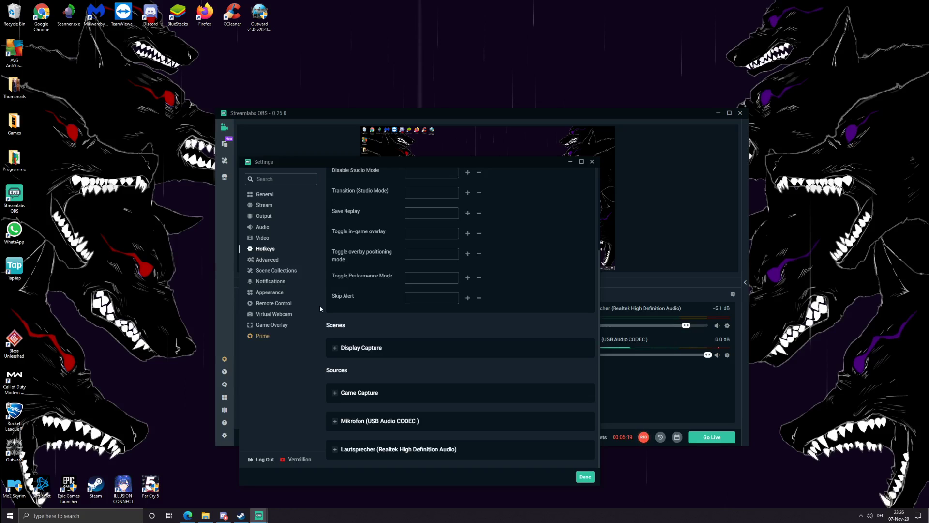
- Expand the Display Capture scene hotkeys, then show the Advanced settings page
left_click(335, 348)
scroll(451, 290, "down", 3)
scroll(452, 291, "up", 2)
left_click(262, 260)
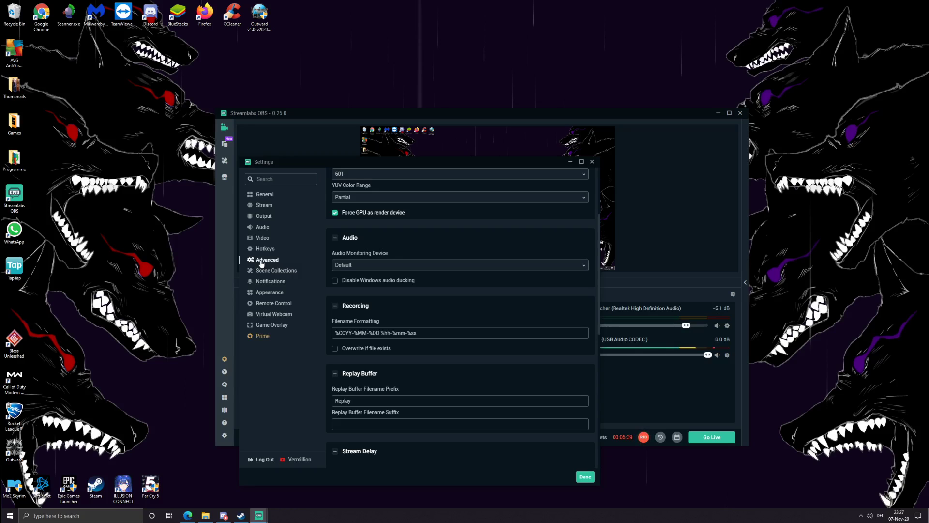
- Browse Scene Collections, Notifications, Appearance, Remote Control and Game Overlay pages, then close Settings
left_click(262, 271)
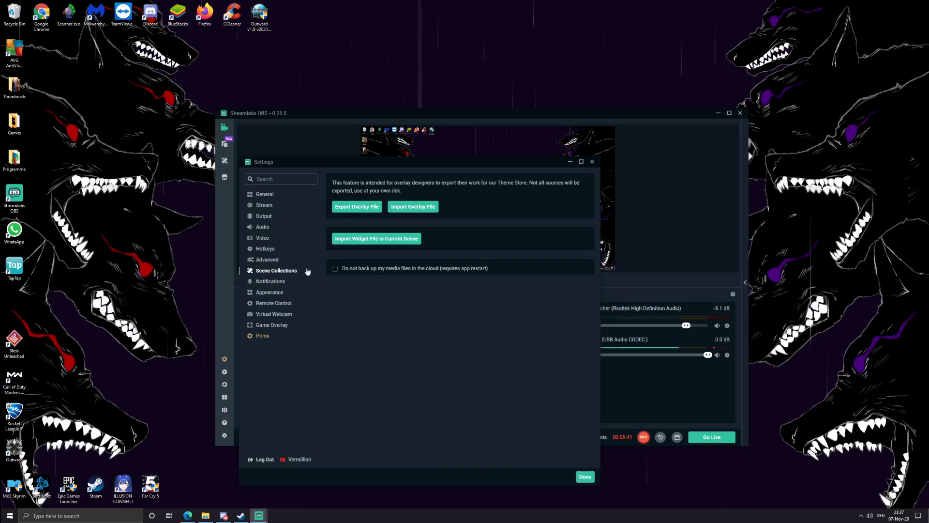
left_click(279, 281)
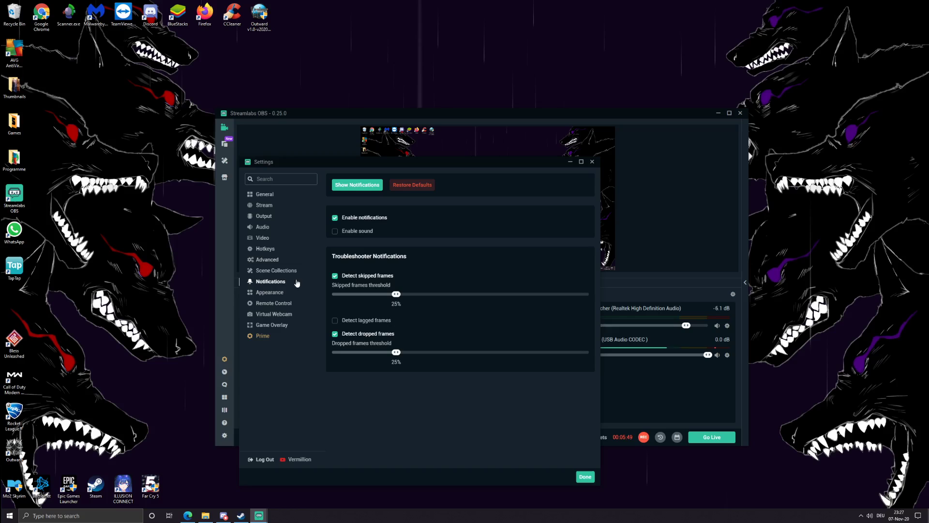
left_click(268, 294)
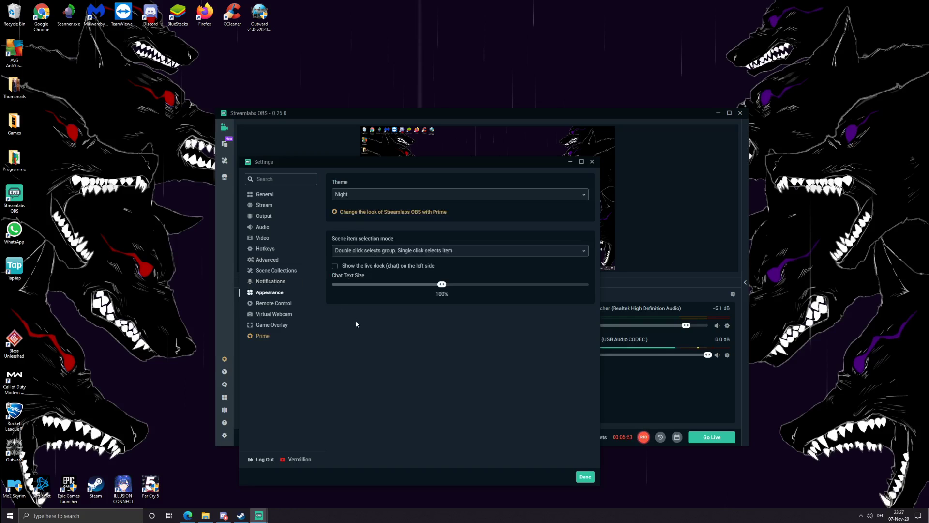
left_click(273, 305)
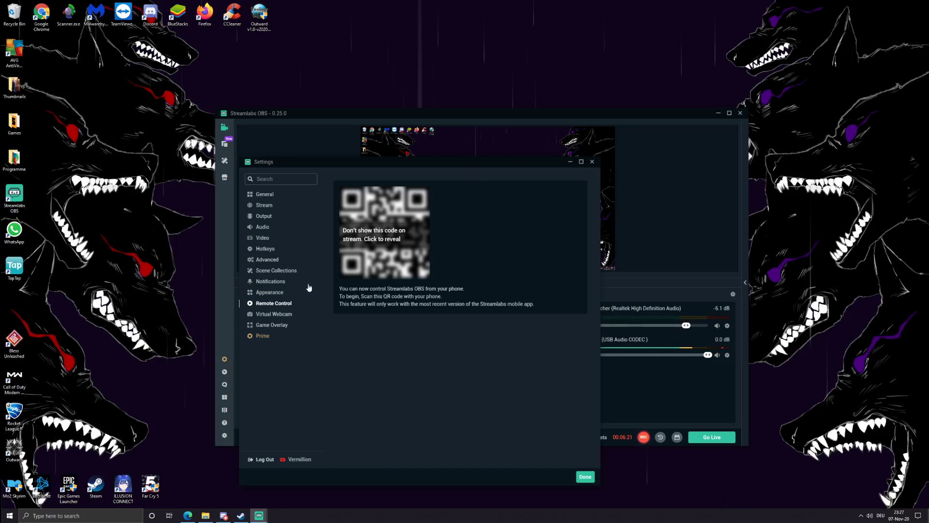
left_click(274, 326)
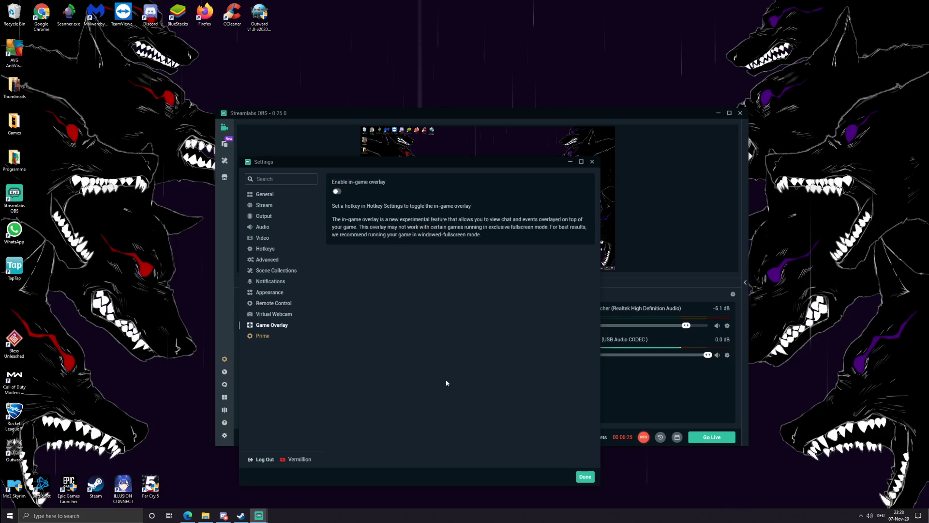
left_click(585, 477)
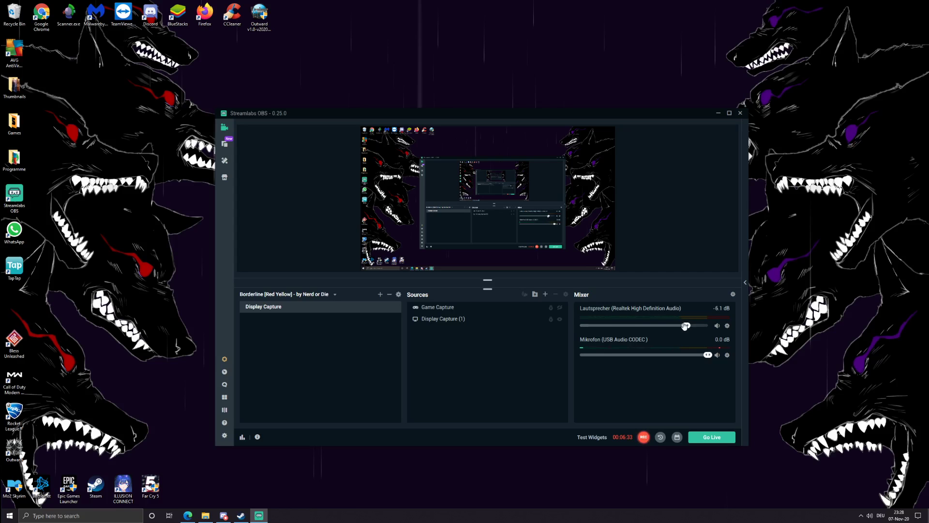
- Check the system speaker volume and the Lautsprecher source options
left_click(869, 516)
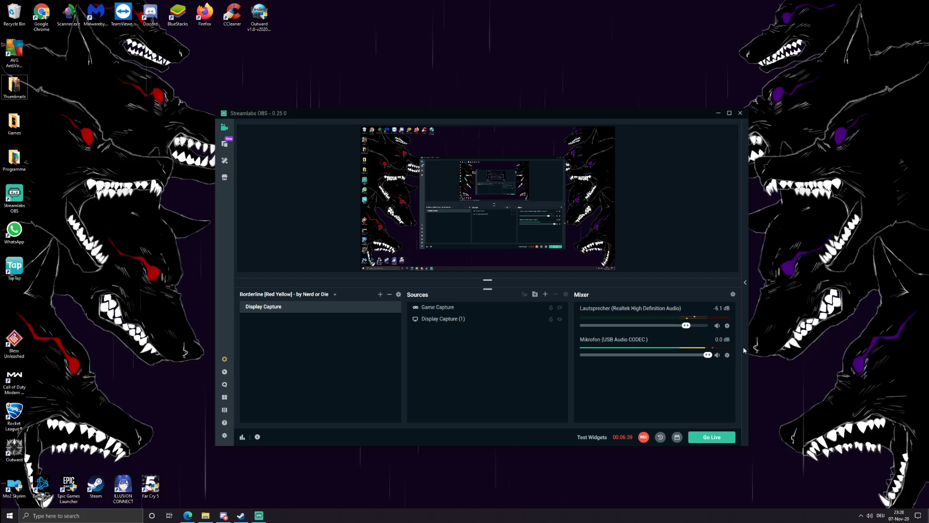
left_click(727, 326)
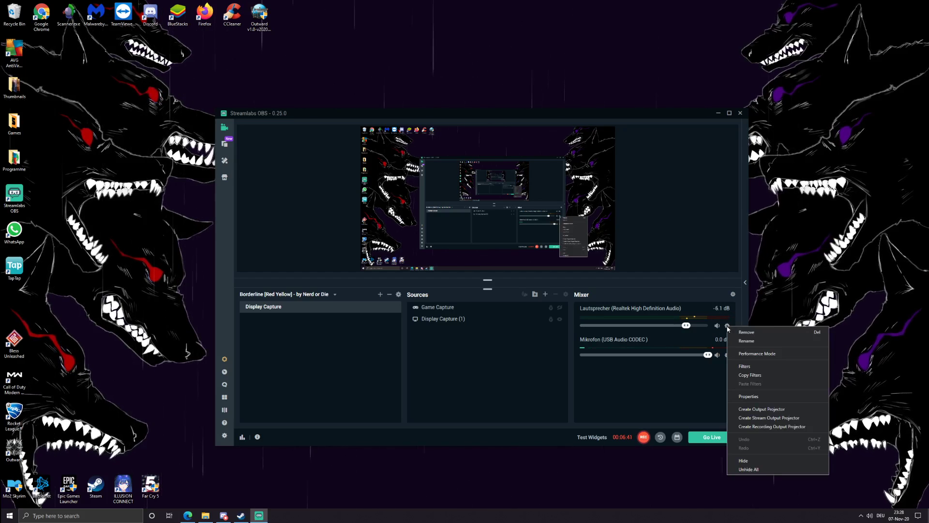
left_click(671, 392)
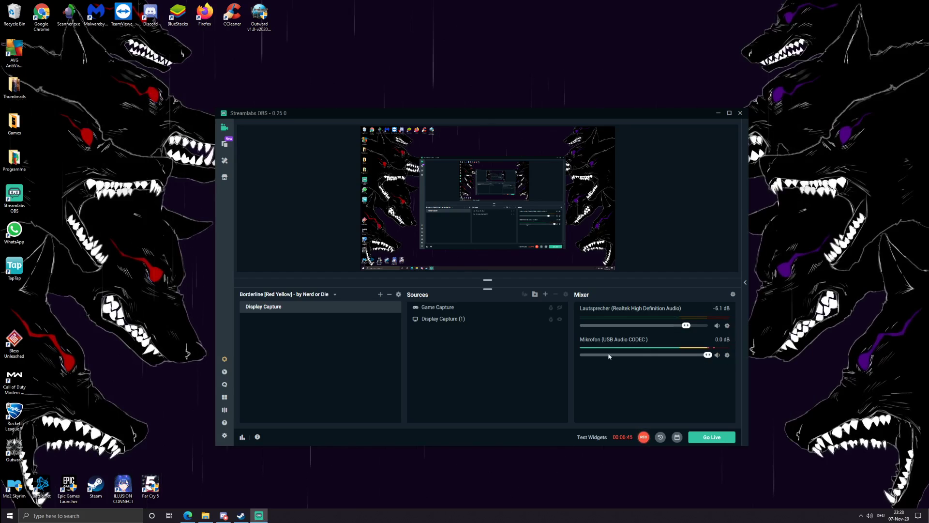
- Open the Mikrofon filters, set Noise Suppression to Speex, and view Noise Gate and Compressor
left_click(728, 354)
left_click(741, 392)
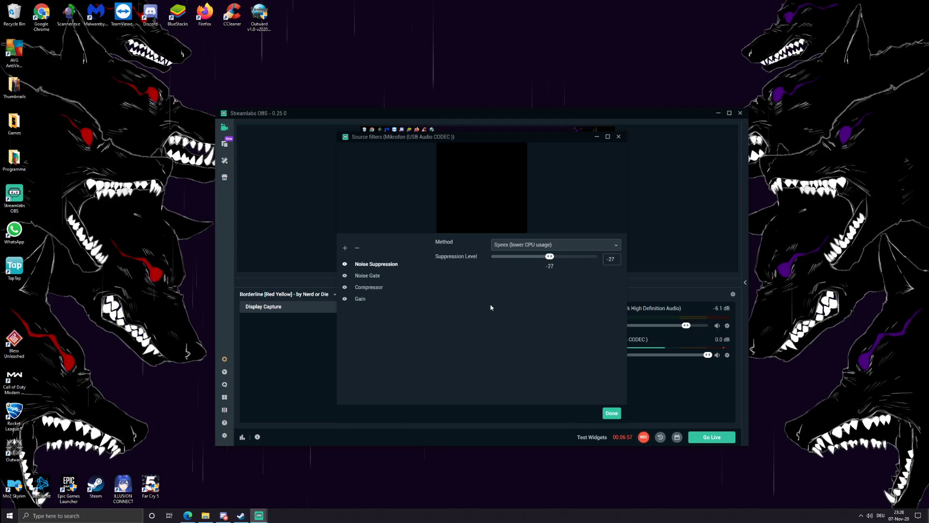
left_click(523, 249)
left_click(525, 257)
left_click(364, 279)
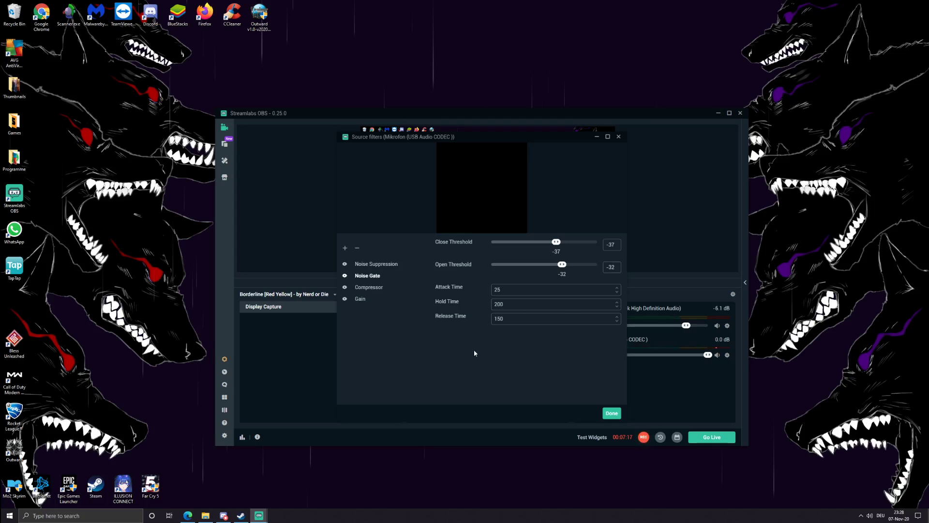
left_click(369, 287)
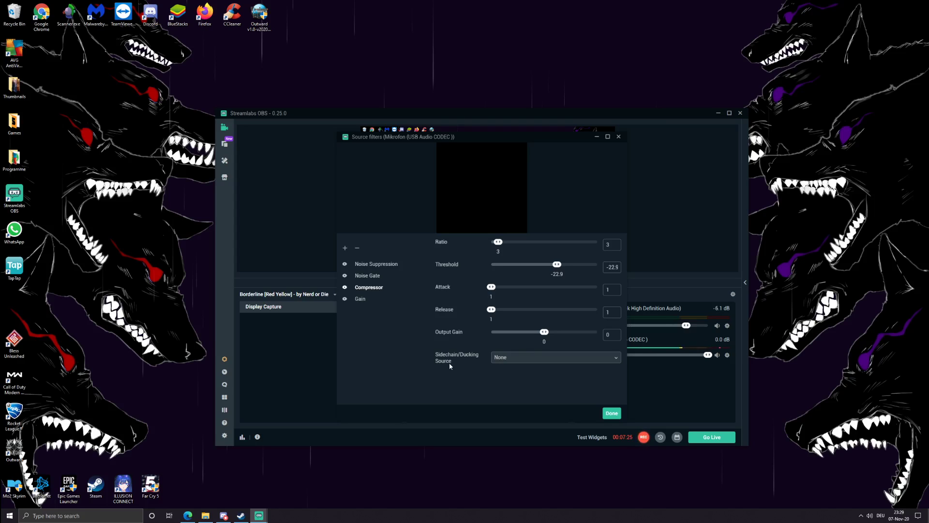
- Check Gain at 10.1, recheck Compressor, Noise Gate and Noise Suppression, then close filters
left_click(361, 300)
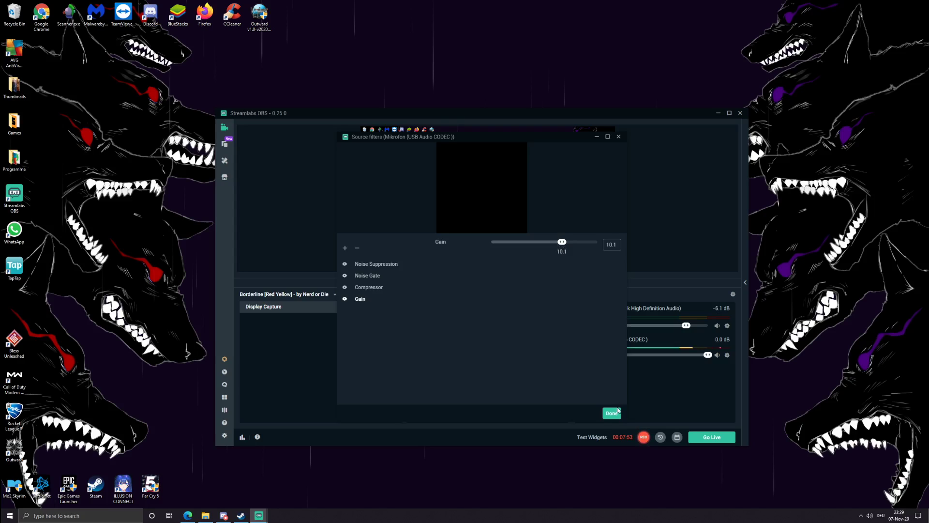
left_click(377, 288)
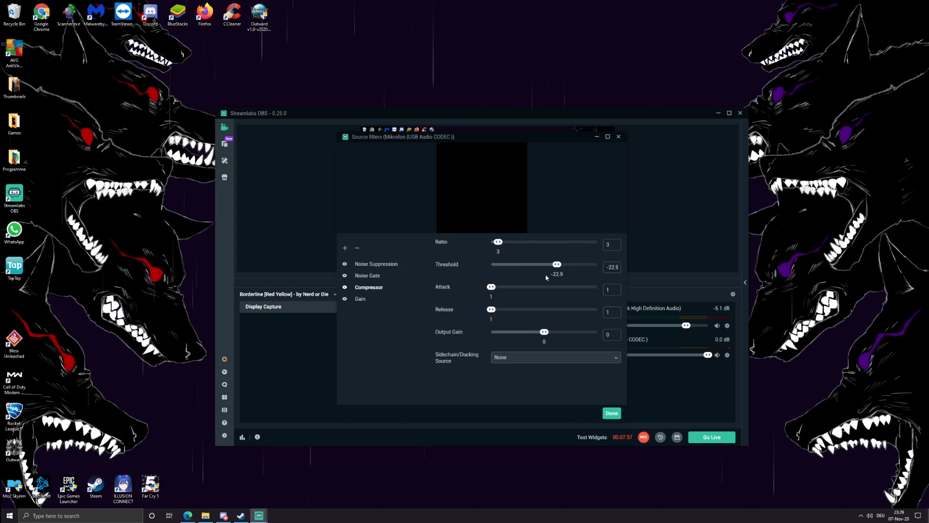
left_click(372, 277)
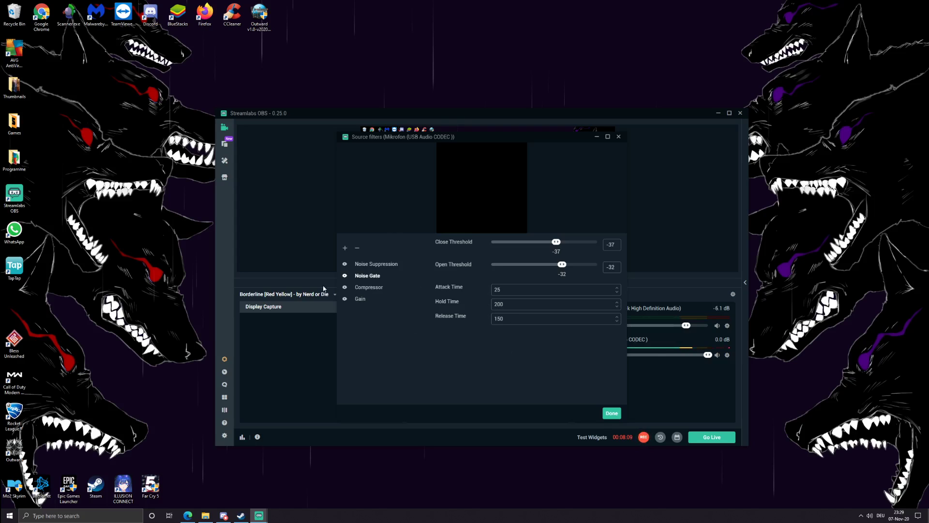
left_click(373, 265)
left_click(369, 287)
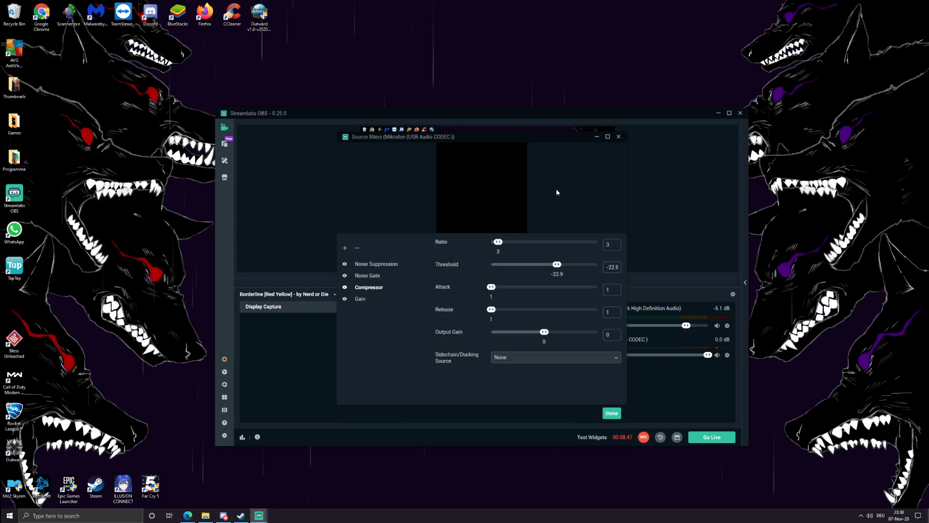
left_click(619, 138)
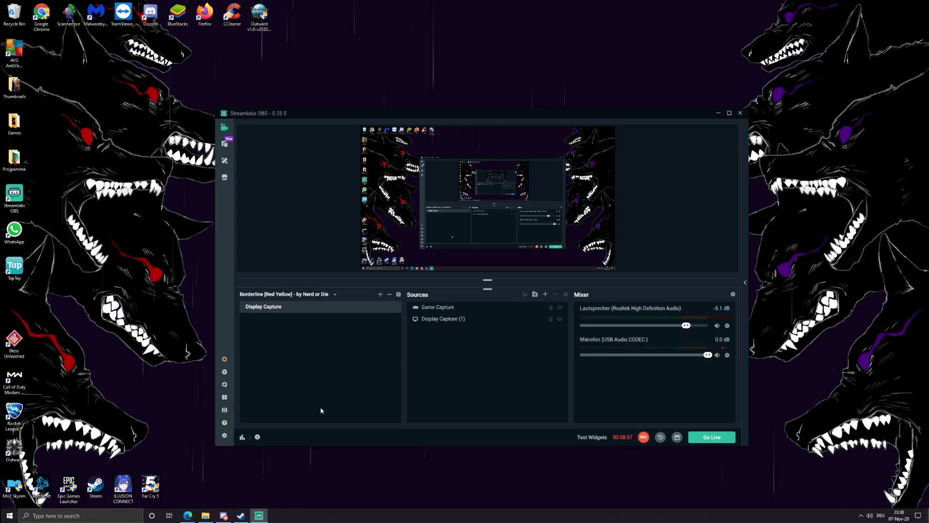
- Look over the Stream, Output and General settings pages, then close Settings with Done
left_click(224, 435)
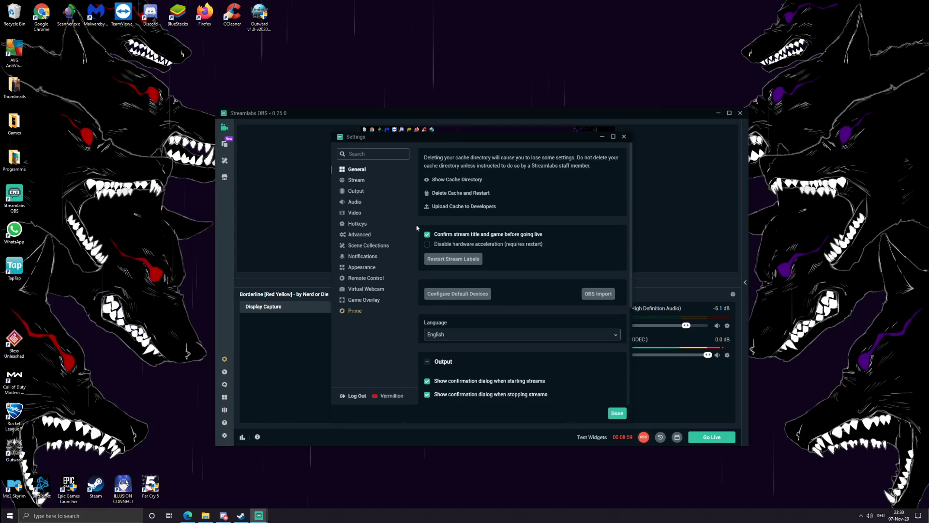
left_click(363, 180)
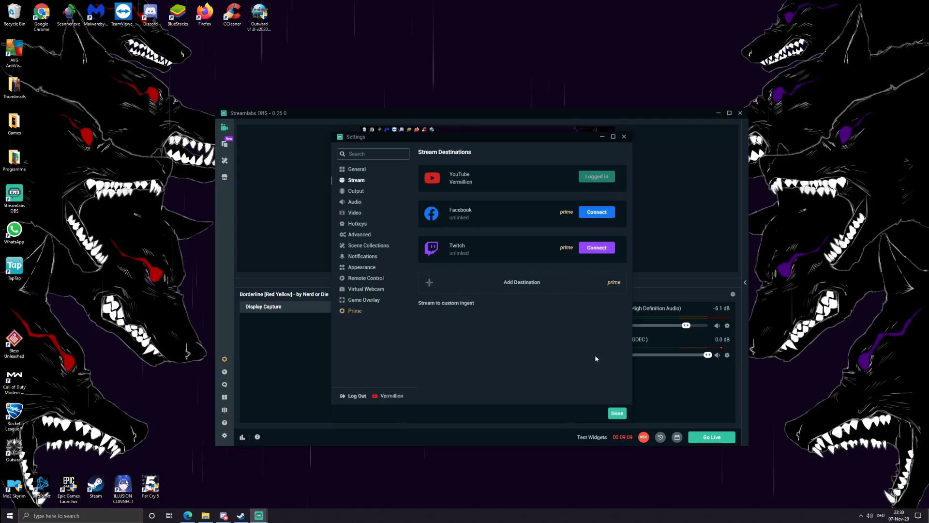
left_click(352, 193)
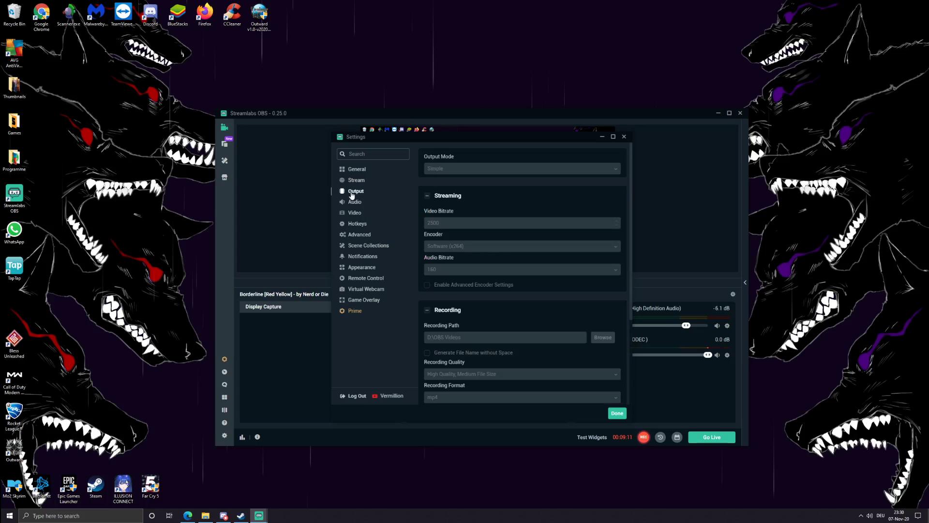
left_click(353, 180)
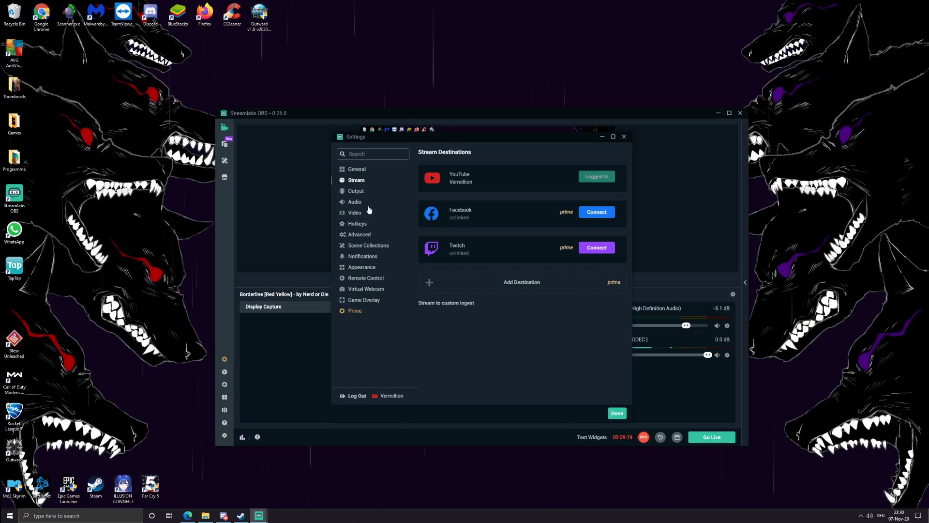
left_click(358, 170)
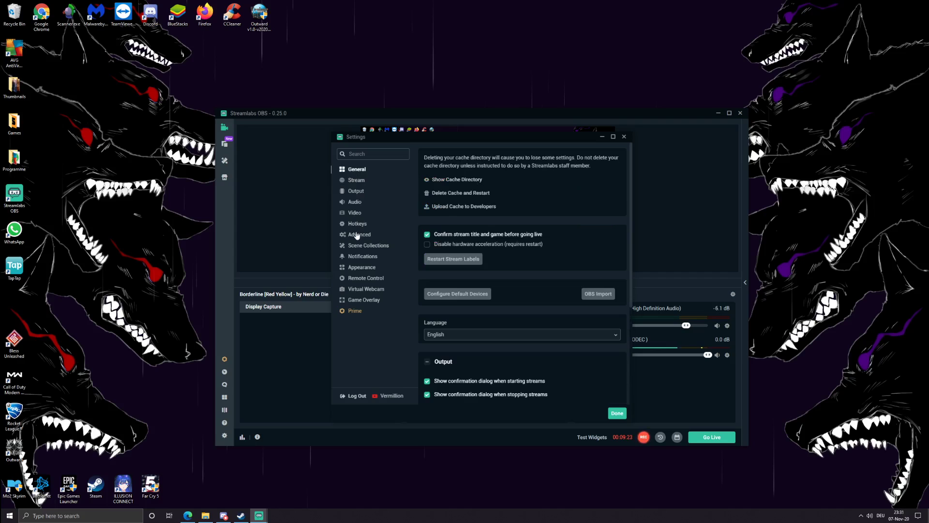
left_click(624, 137)
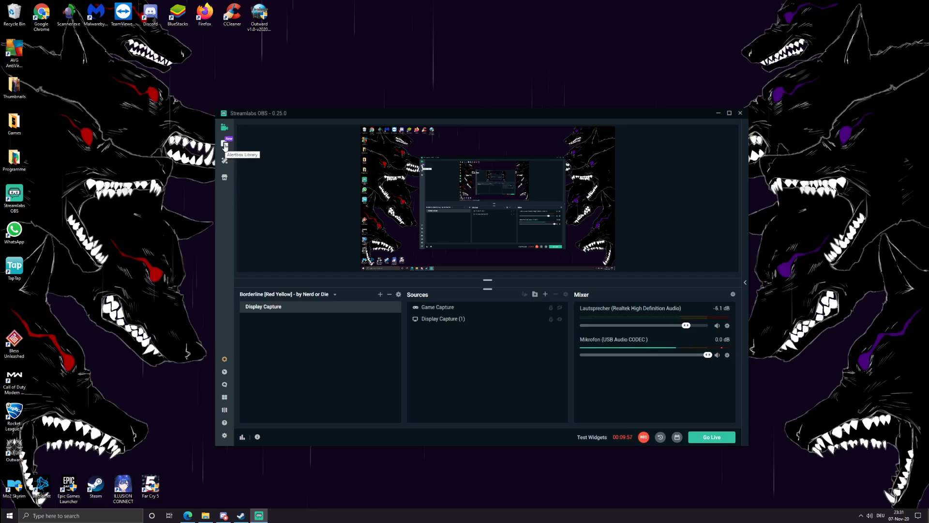
left_click(223, 147)
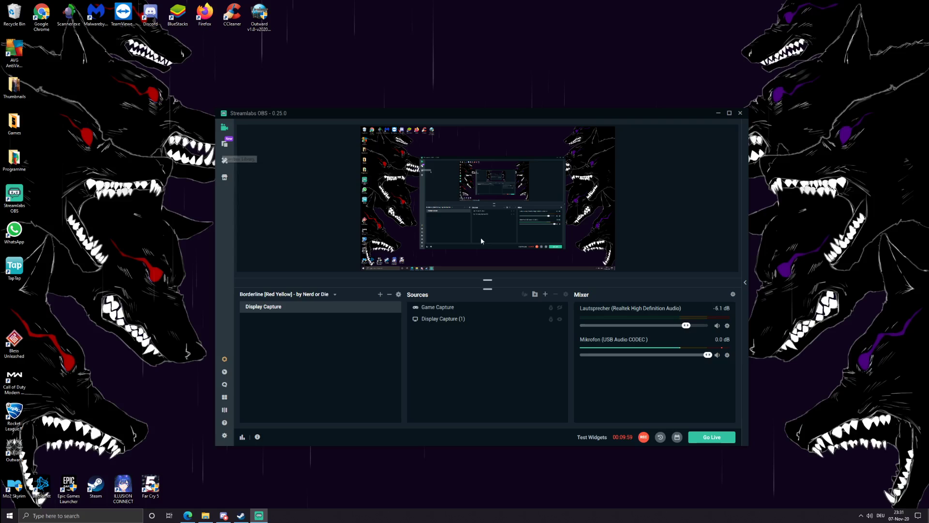